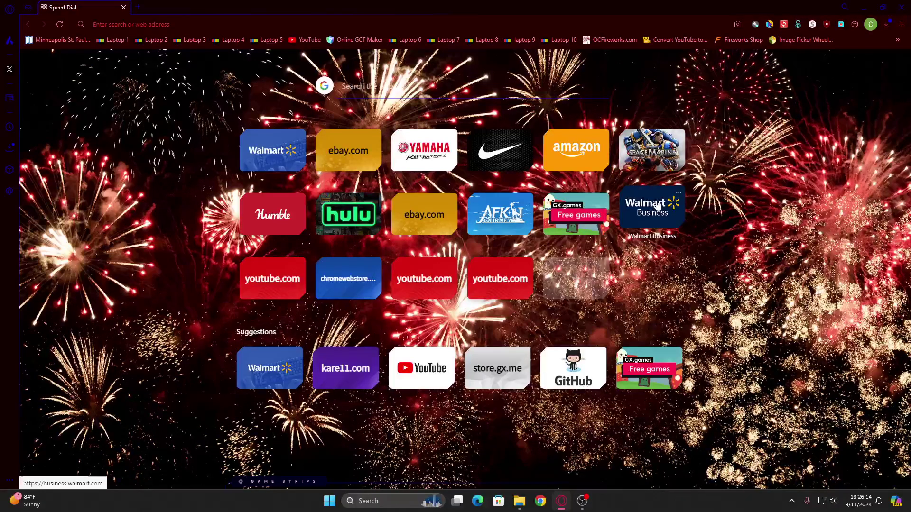
Restore the browser to a smaller window, move it, then maximize it again.
{"action": "double_click", "coordinate": [674, 30]}
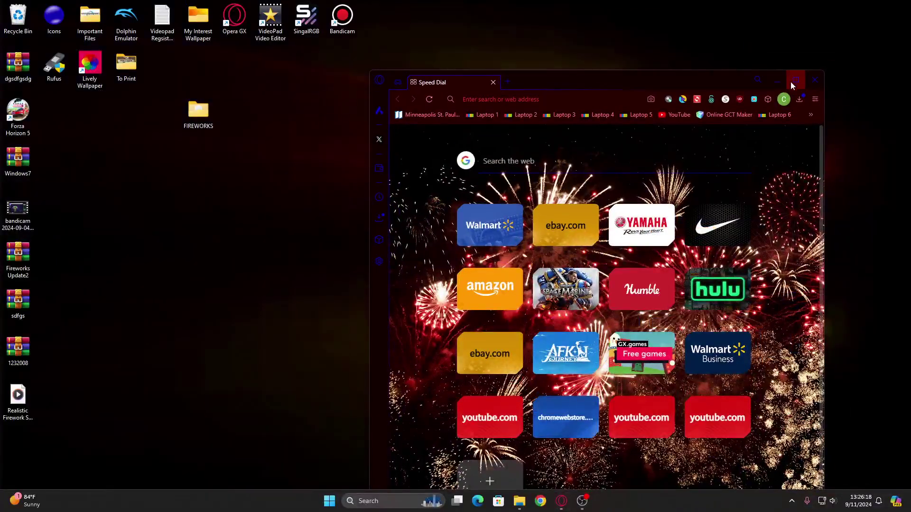
{"action": "left_click", "coordinate": [791, 86]}
{"action": "left_click_drag", "start_coordinate": [736, 10], "coordinate": [767, 83]}
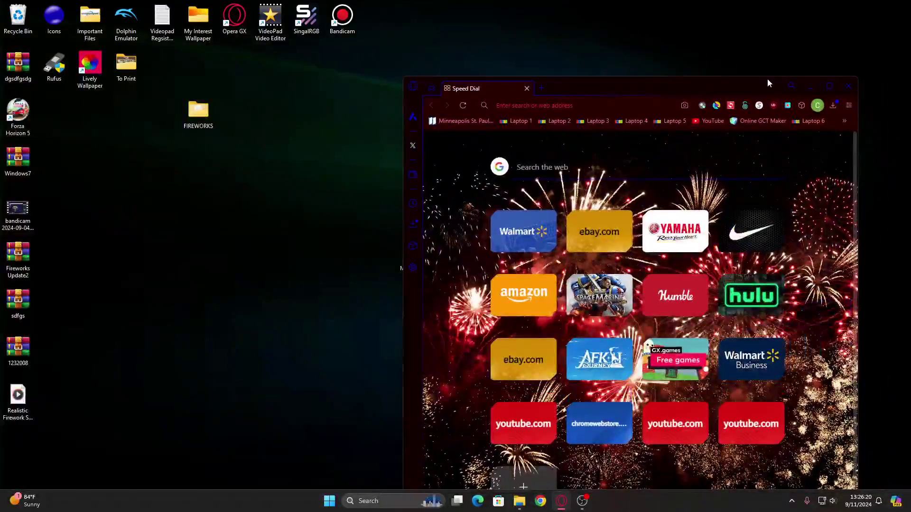
{"action": "left_click", "coordinate": [826, 85]}
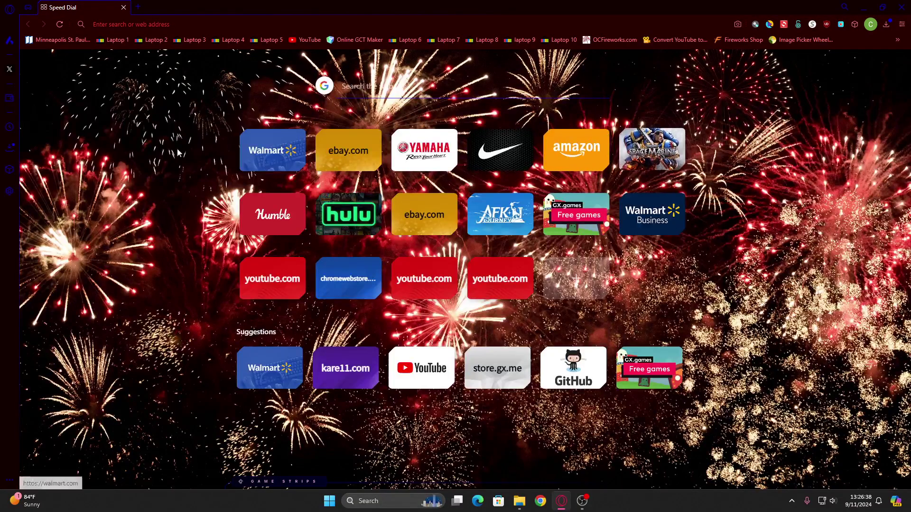
Open a second Speed Dial tab and close it again.
{"action": "left_click", "coordinate": [138, 12]}
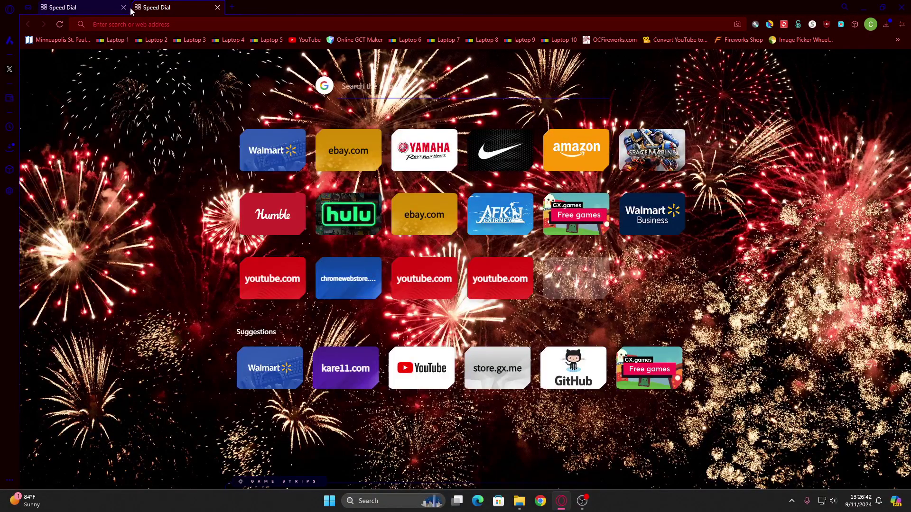
{"action": "middle_click", "coordinate": [163, 7]}
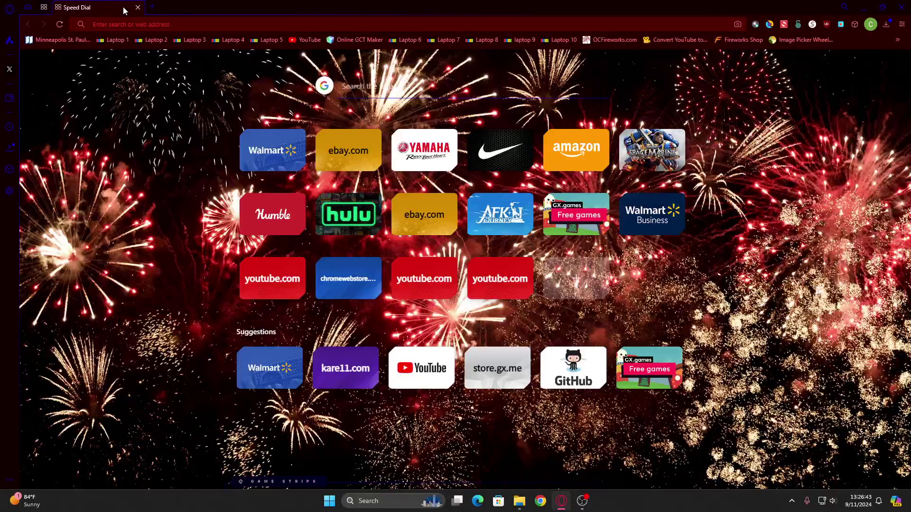
{"action": "left_click", "coordinate": [582, 501]}
Switch Block ads on in Easy setup and return to the Speed Dial search field.
{"action": "left_click", "coordinate": [900, 30]}
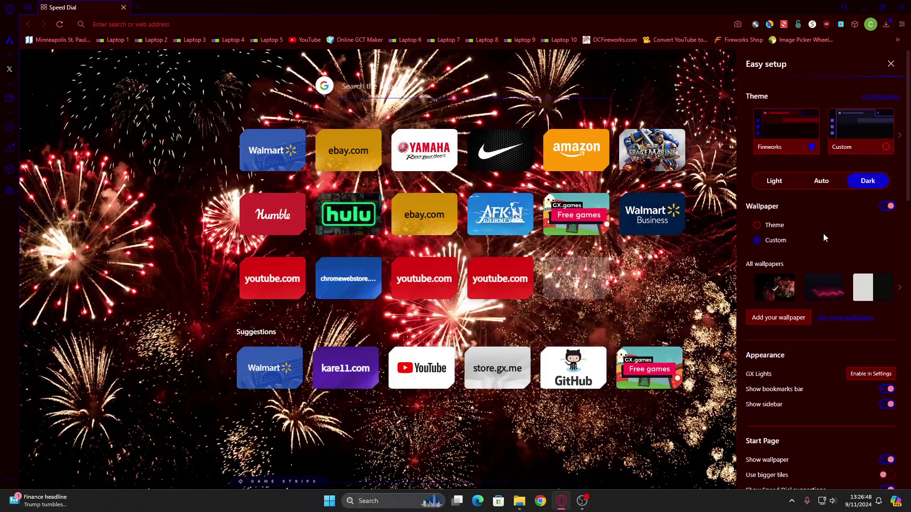
{"action": "scroll", "coordinate": [826, 263], "scroll_direction": "down", "scroll_amount": 10}
{"action": "scroll", "coordinate": [826, 268], "scroll_direction": "down", "scroll_amount": 5}
{"action": "scroll", "coordinate": [813, 262], "scroll_direction": "down", "scroll_amount": 1}
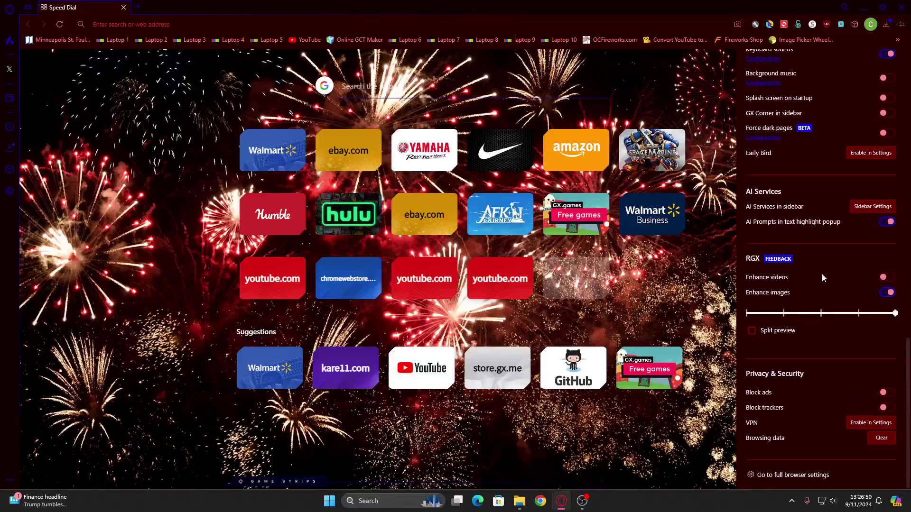
{"action": "left_click", "coordinate": [885, 393]}
{"action": "left_click", "coordinate": [890, 393]}
{"action": "left_click", "coordinate": [890, 394]}
{"action": "left_click", "coordinate": [628, 104]}
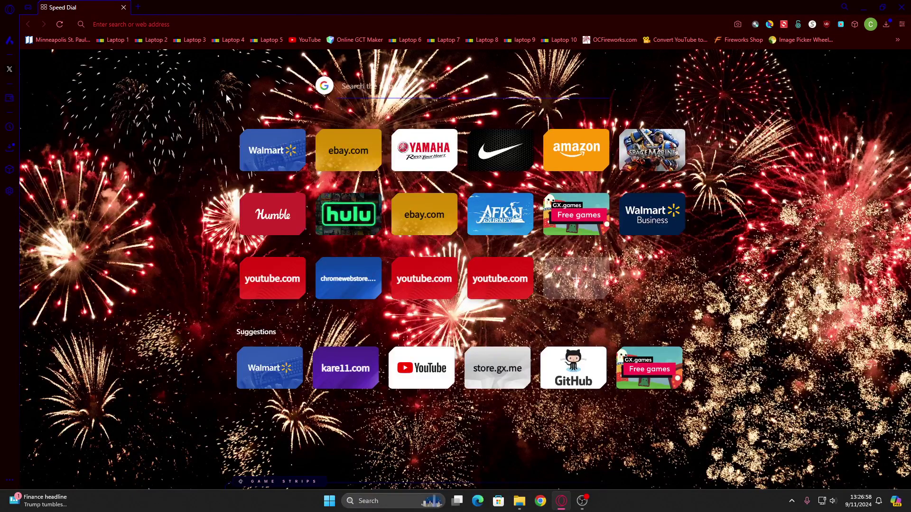
{"action": "left_click", "coordinate": [379, 84]}
{"action": "left_click", "coordinate": [582, 501]}
{"action": "type", "text": "Test wit"}
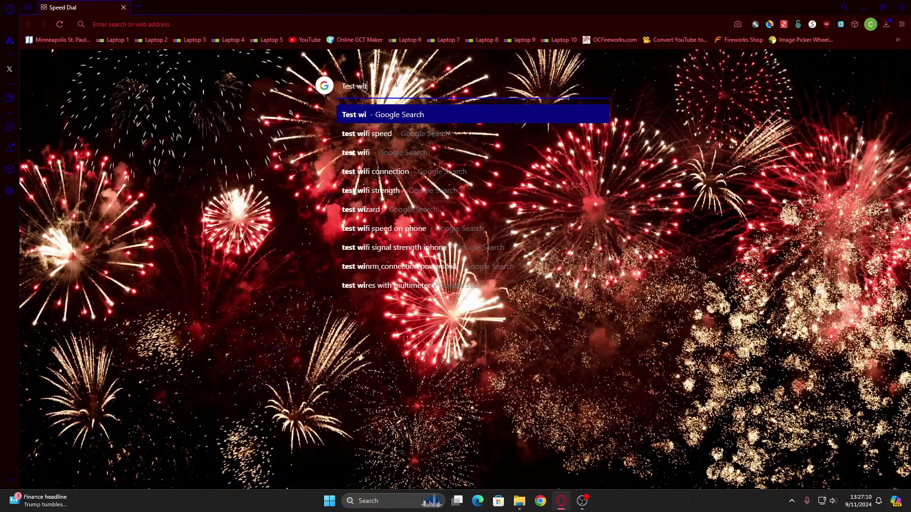
{"action": "type", "text": "h my"}
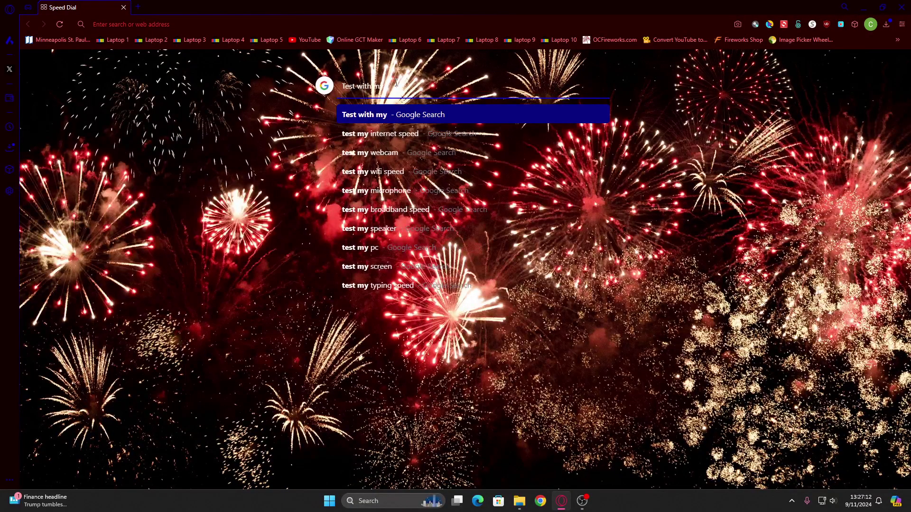
{"action": "type", "text": " Keyboard Sound"}
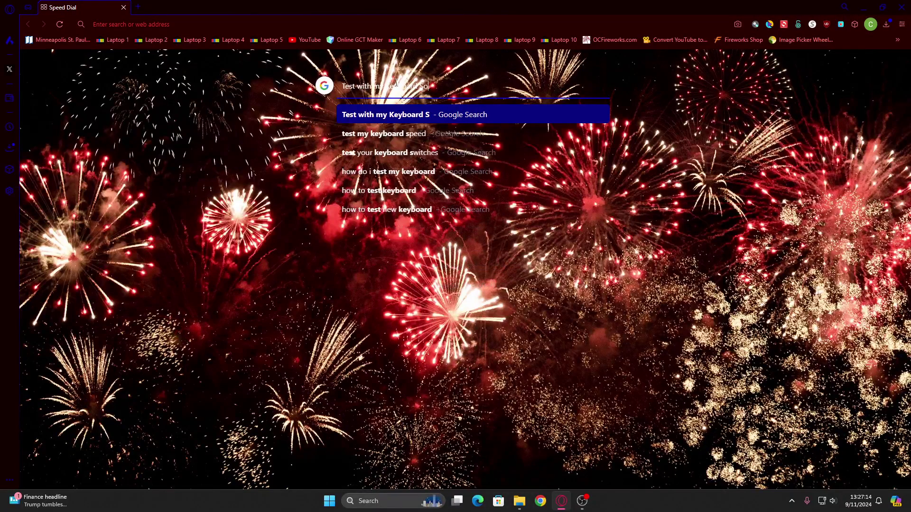
Search Google for 'Keyboard Sounds' tests, then replace the results with a fresh Speed Dial tab.
{"action": "key", "text": "BackSpace"}
{"action": "type", "text": "s w"}
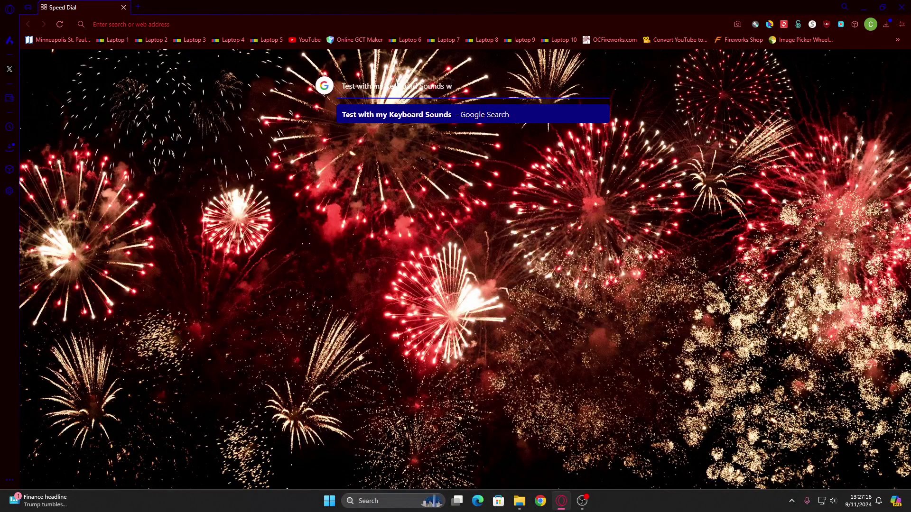
{"action": "type", "text": "ith my Video"}
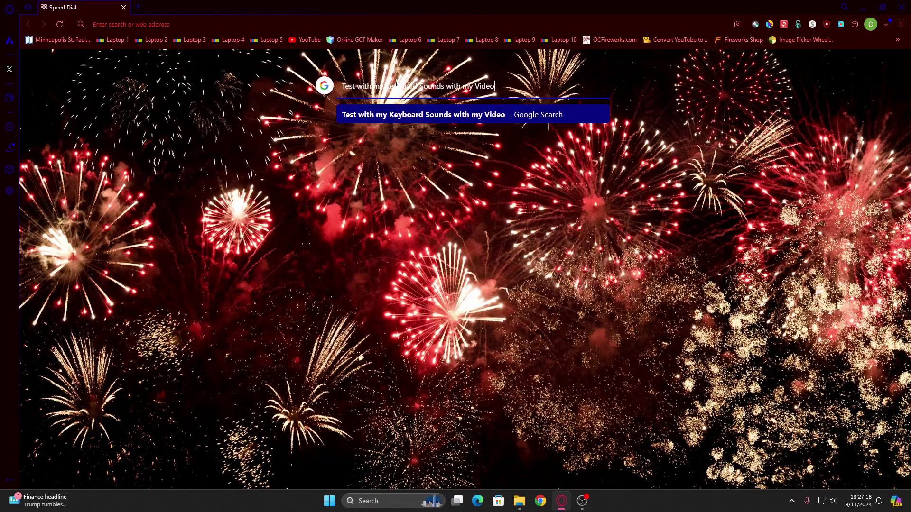
{"action": "key", "text": "Return"}
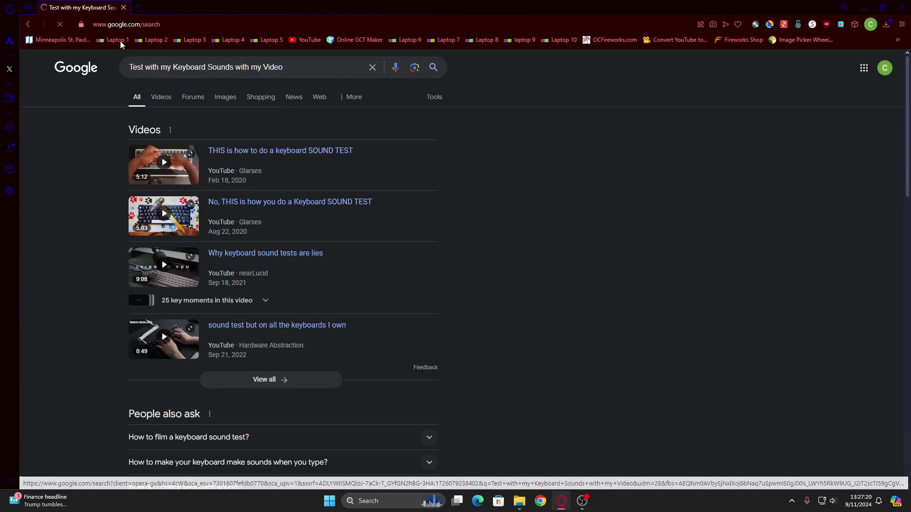
{"action": "left_click", "coordinate": [138, 10]}
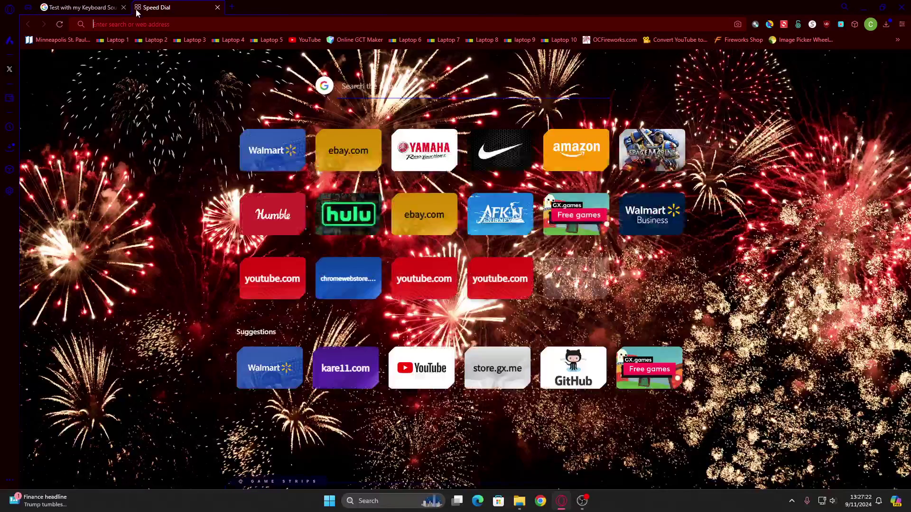
{"action": "left_click", "coordinate": [124, 7]}
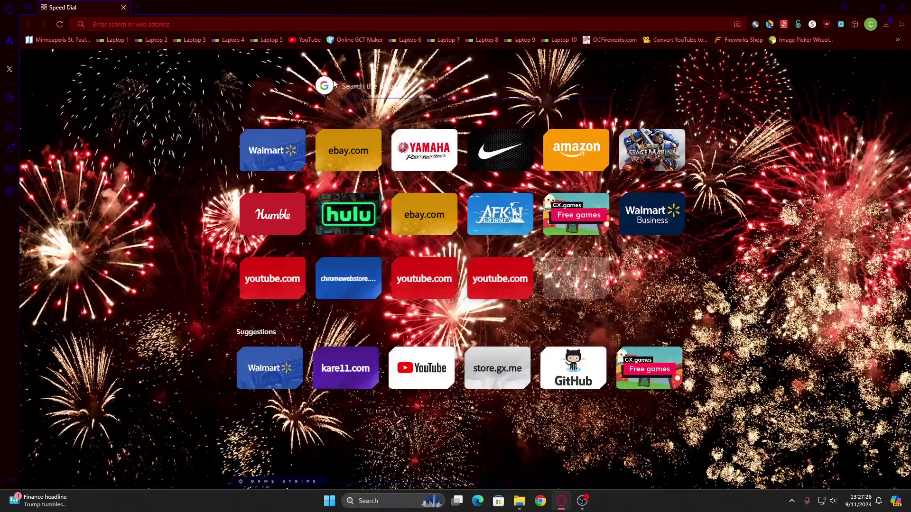
{"action": "type", "text": "ope"}
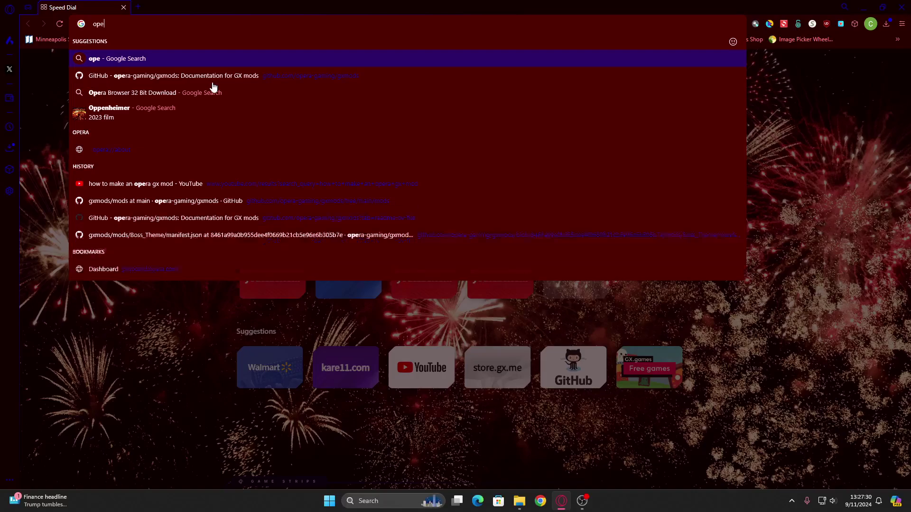
{"action": "type", "text": "ra"}
Clear the partly typed address and go to the GX.store Mods catalogue.
{"action": "key", "text": "Escape"}
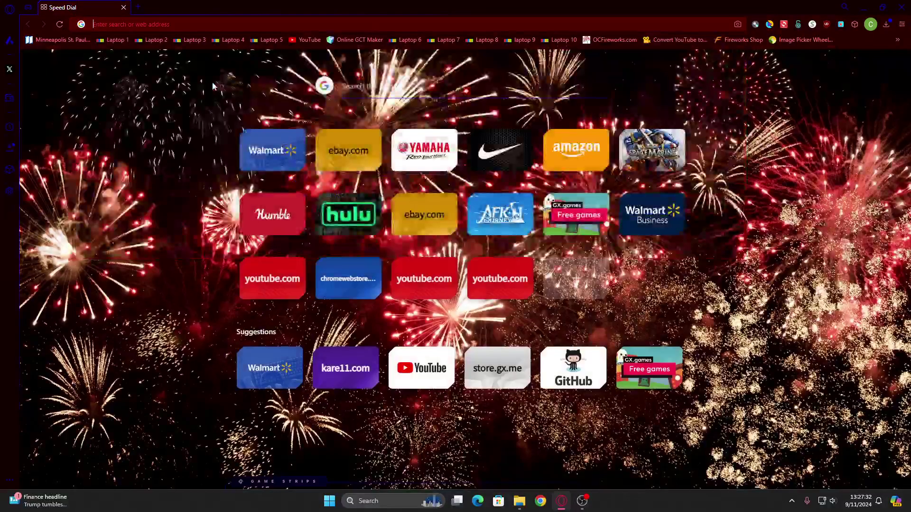
{"action": "type", "text": "gx.st"}
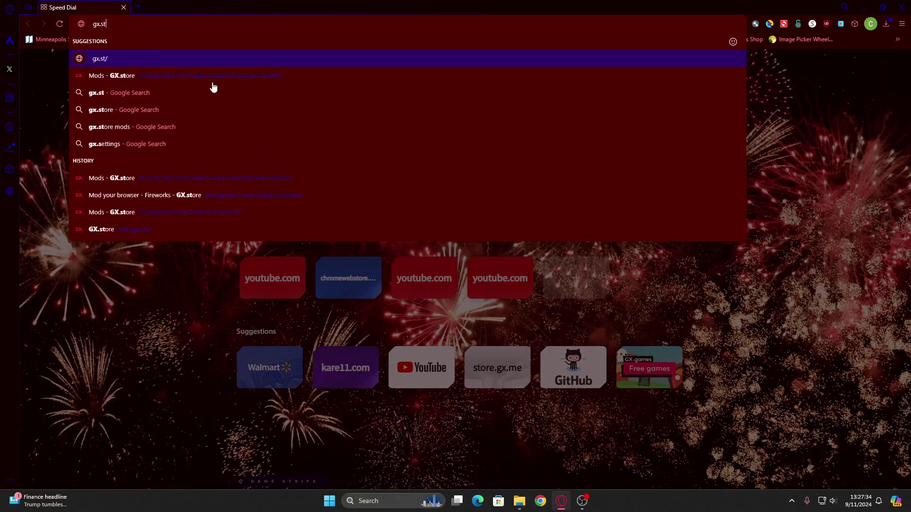
{"action": "left_click", "coordinate": [165, 76]}
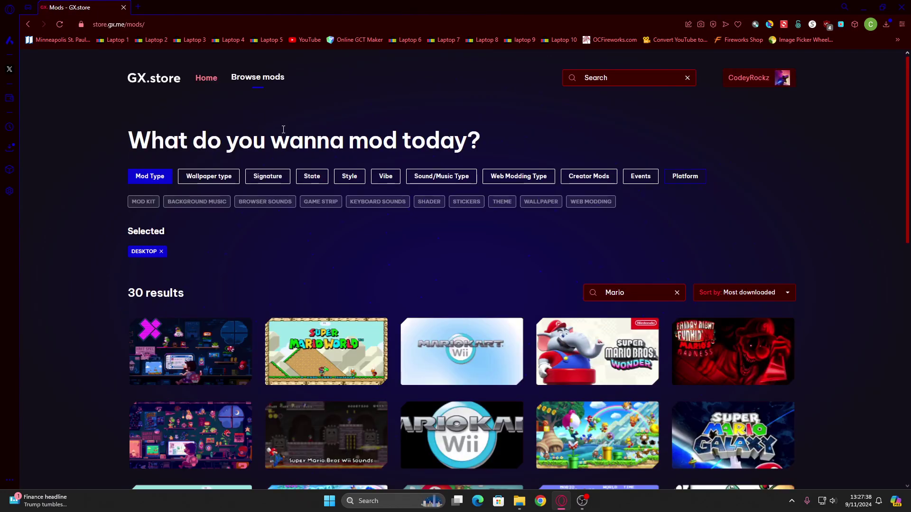
{"action": "type", "text": "Firew"}
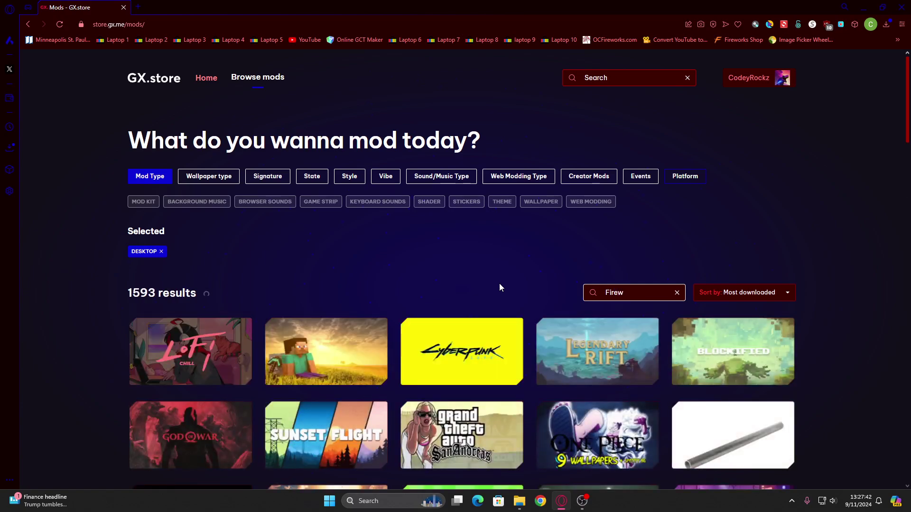
{"action": "type", "text": "orks"}
{"action": "scroll", "coordinate": [494, 288], "scroll_direction": "down", "scroll_amount": 1}
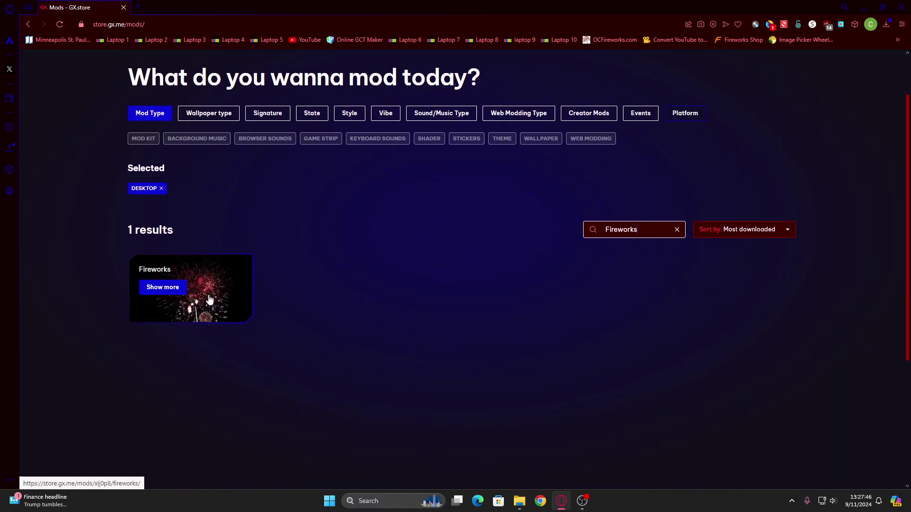
Open the Fireworks mod page and view its Mobile preview, then the Desktop preview.
{"action": "left_click", "coordinate": [165, 290]}
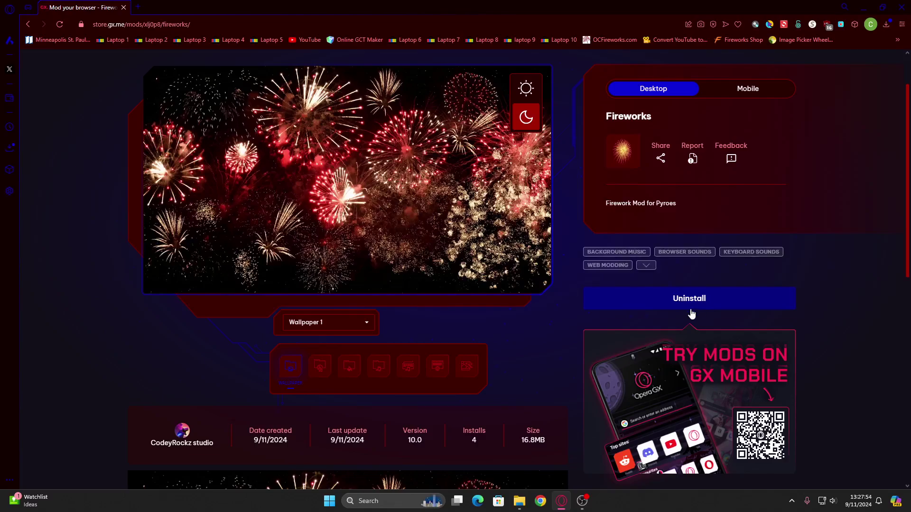
{"action": "scroll", "coordinate": [546, 287], "scroll_direction": "down", "scroll_amount": 2}
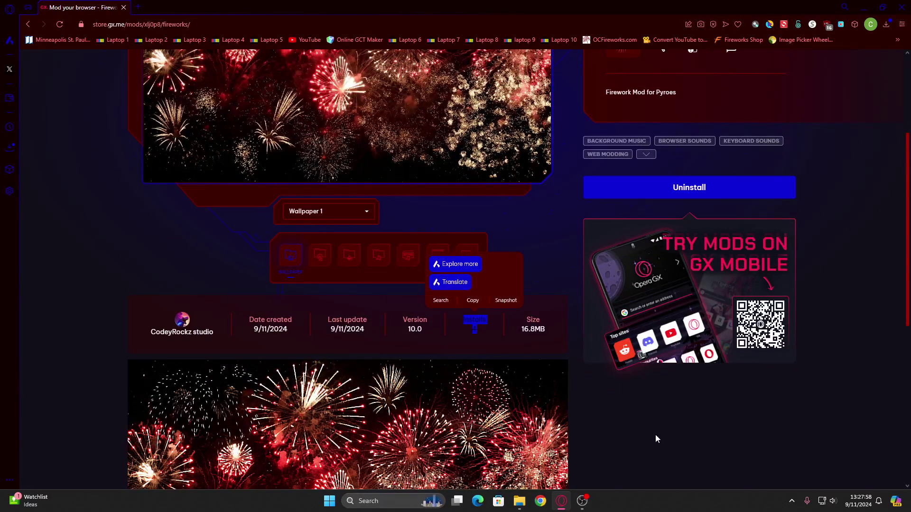
{"action": "left_click", "coordinate": [471, 330]}
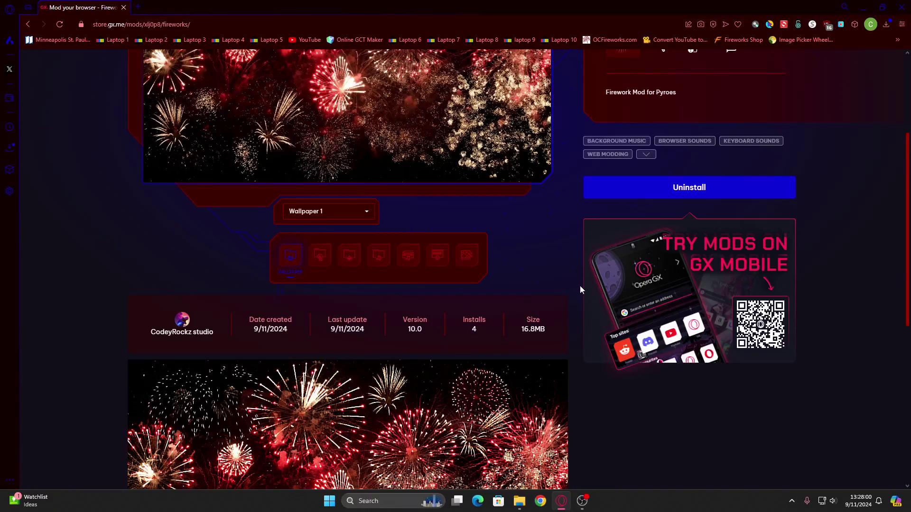
{"action": "scroll", "coordinate": [580, 286], "scroll_direction": "up", "scroll_amount": 5}
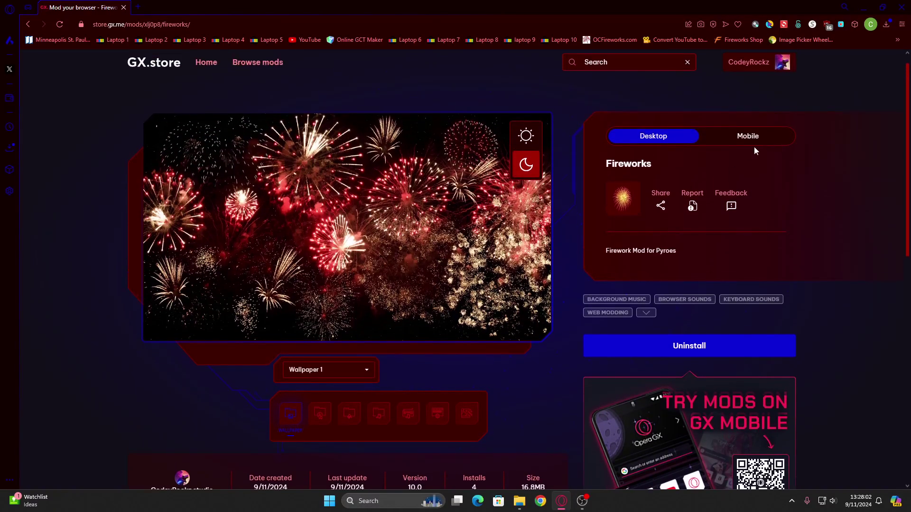
{"action": "left_click", "coordinate": [751, 139]}
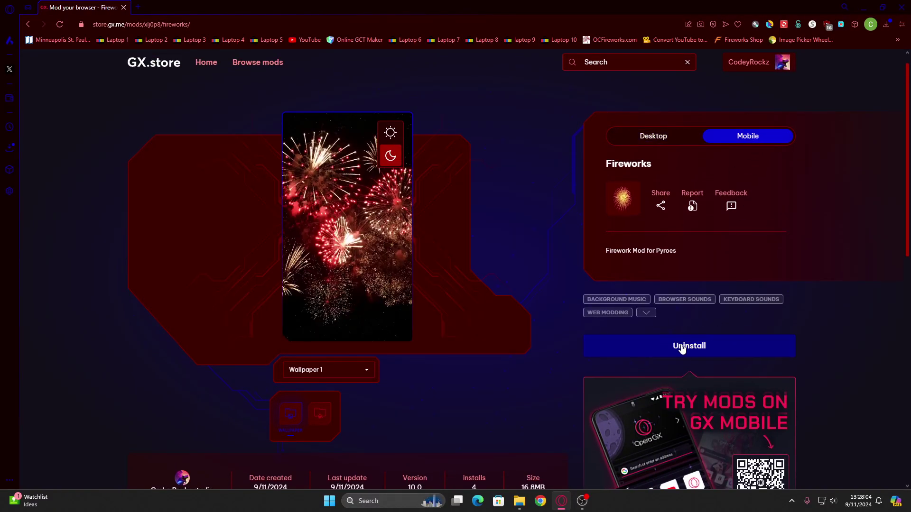
{"action": "left_click", "coordinate": [669, 141]}
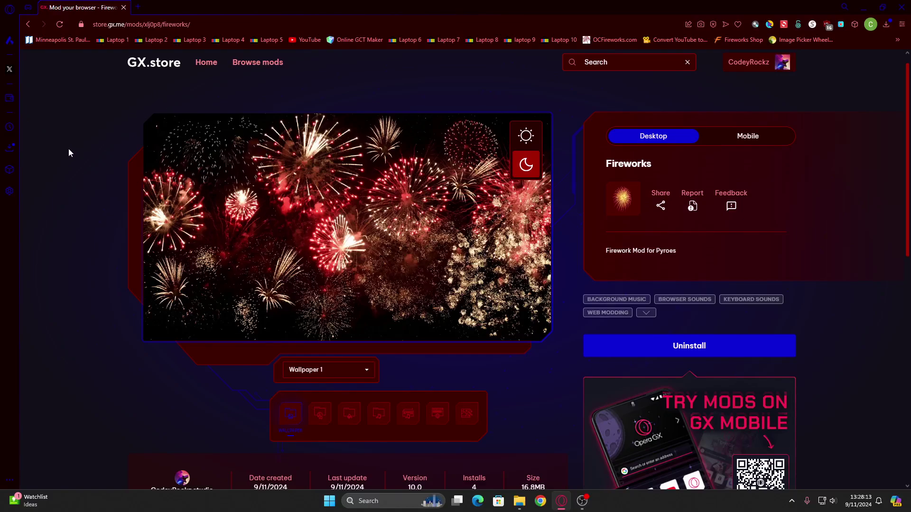
Replace the Fireworks mod tab with a fresh fireworks Speed Dial tab.
{"action": "left_click", "coordinate": [135, 8]}
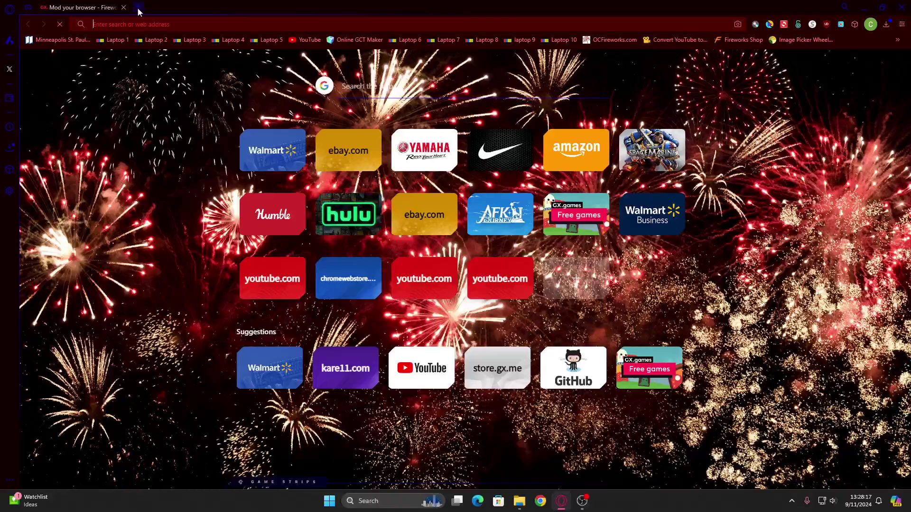
{"action": "left_click", "coordinate": [123, 7]}
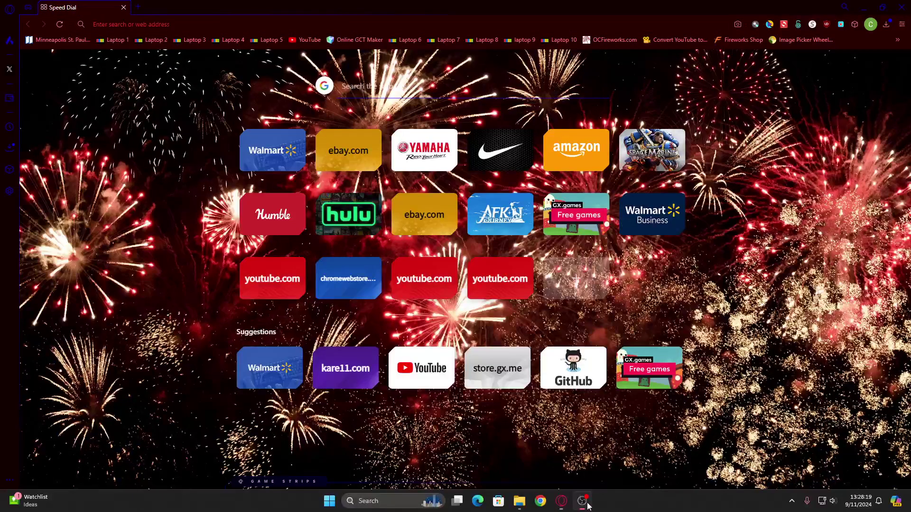